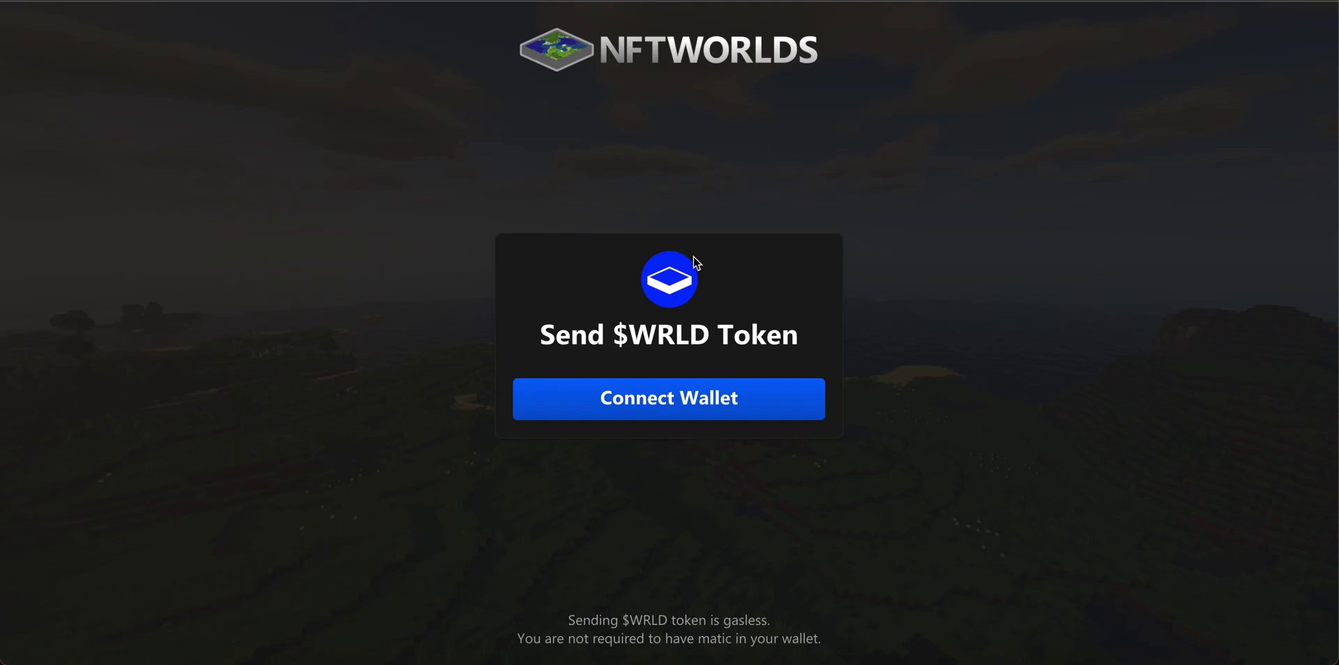
Step: Connect the Test Sender MetaMask account to the site, revealing the send form with a 96.00 $WRLD balance
left_click(704, 403)
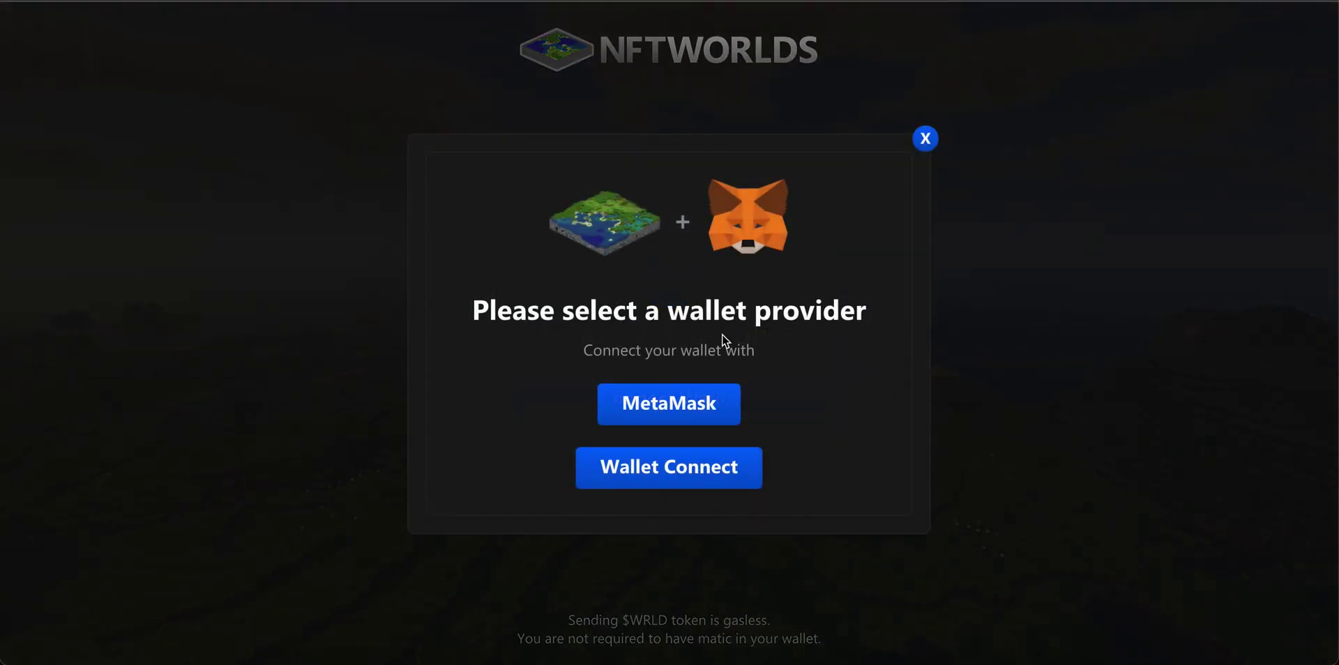
left_click(685, 402)
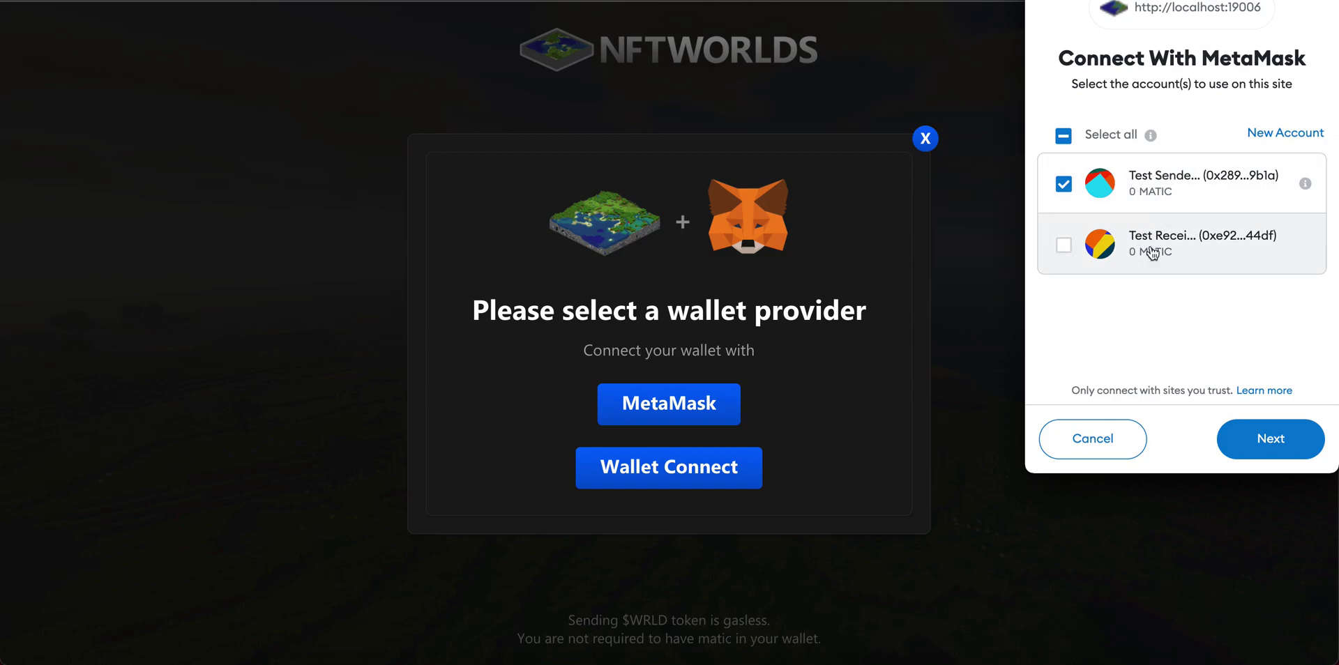
left_click(1247, 447)
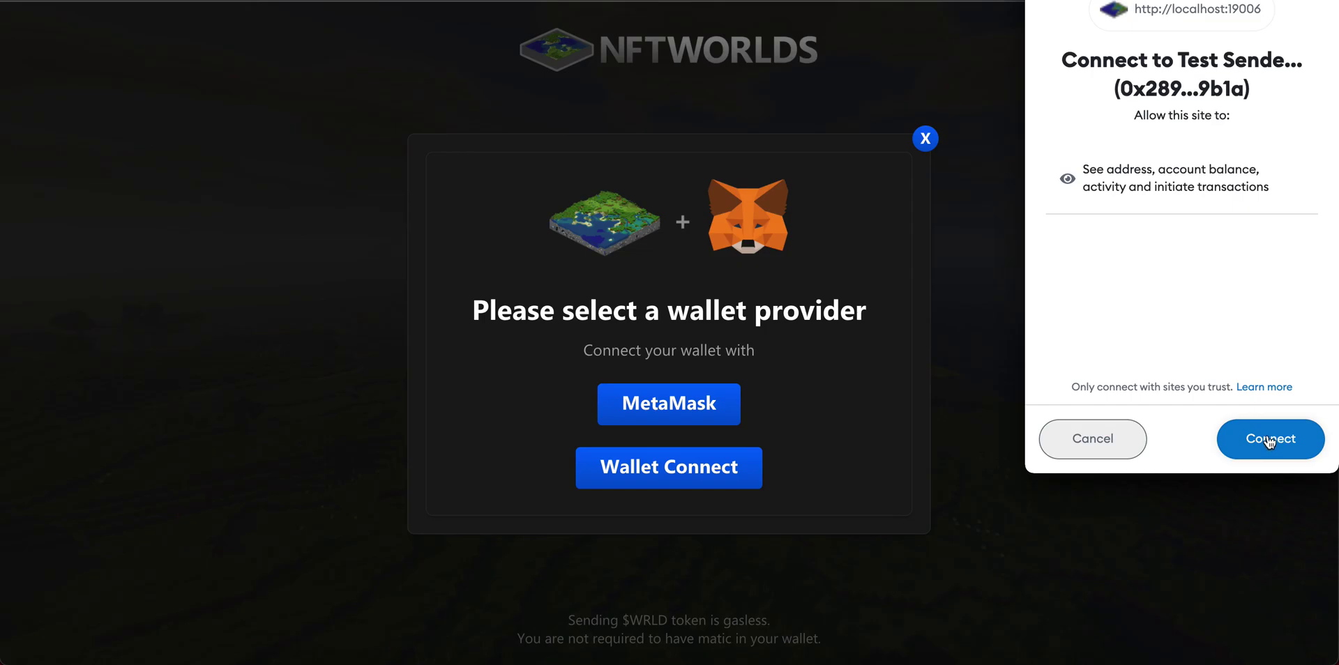
left_click(1268, 441)
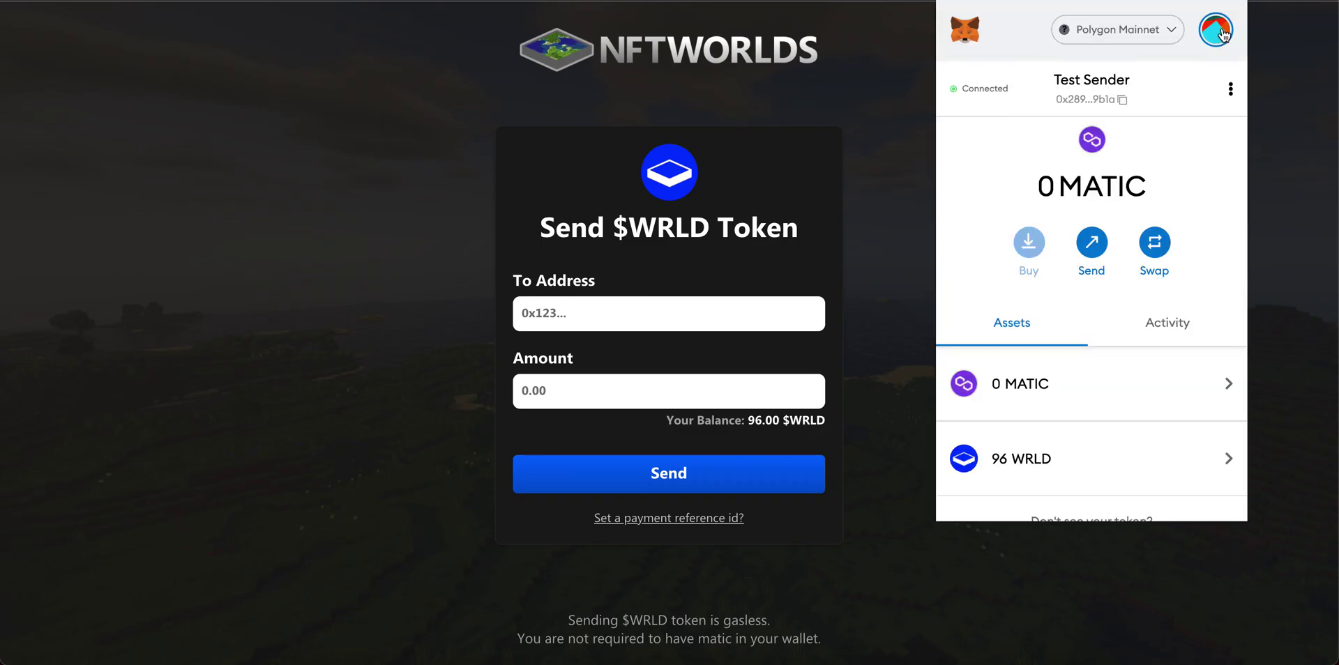
Step: Copy the Test Receiver's wallet address in MetaMask, then switch back to Test Sender
left_click(1215, 29)
left_click(1074, 183)
left_click(1215, 142)
left_click(1092, 101)
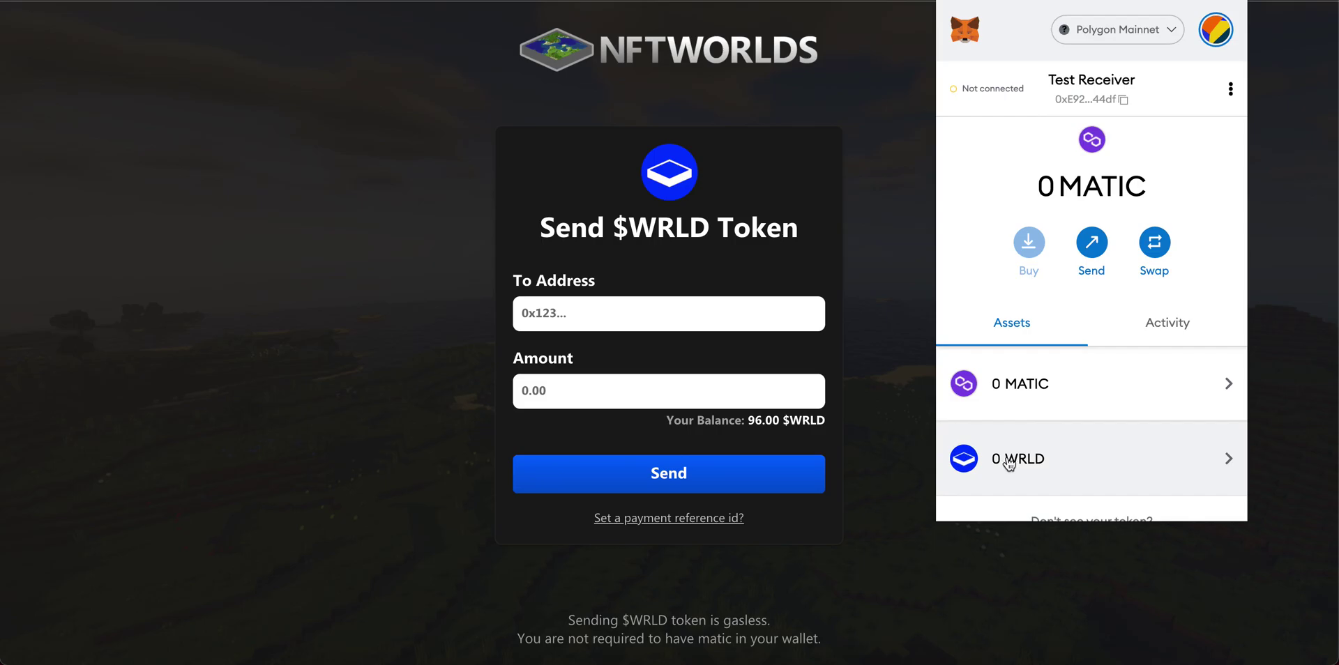
left_click(1217, 39)
left_click(1144, 122)
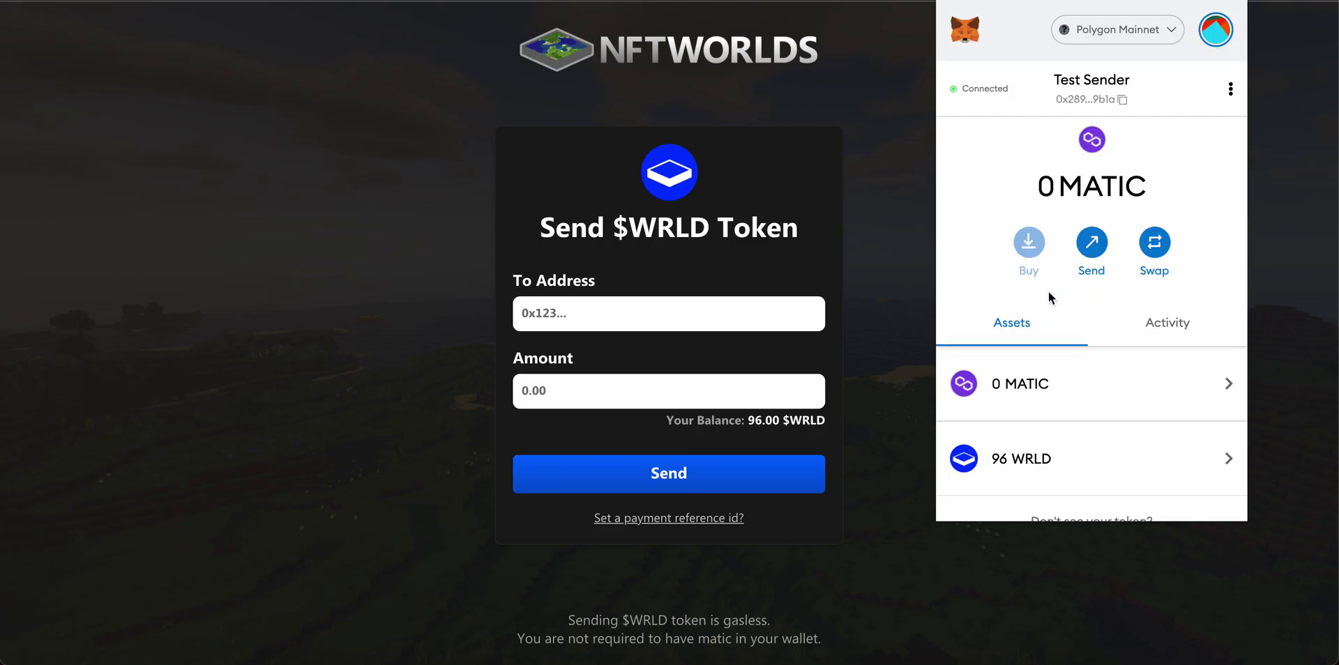
left_click(898, 443)
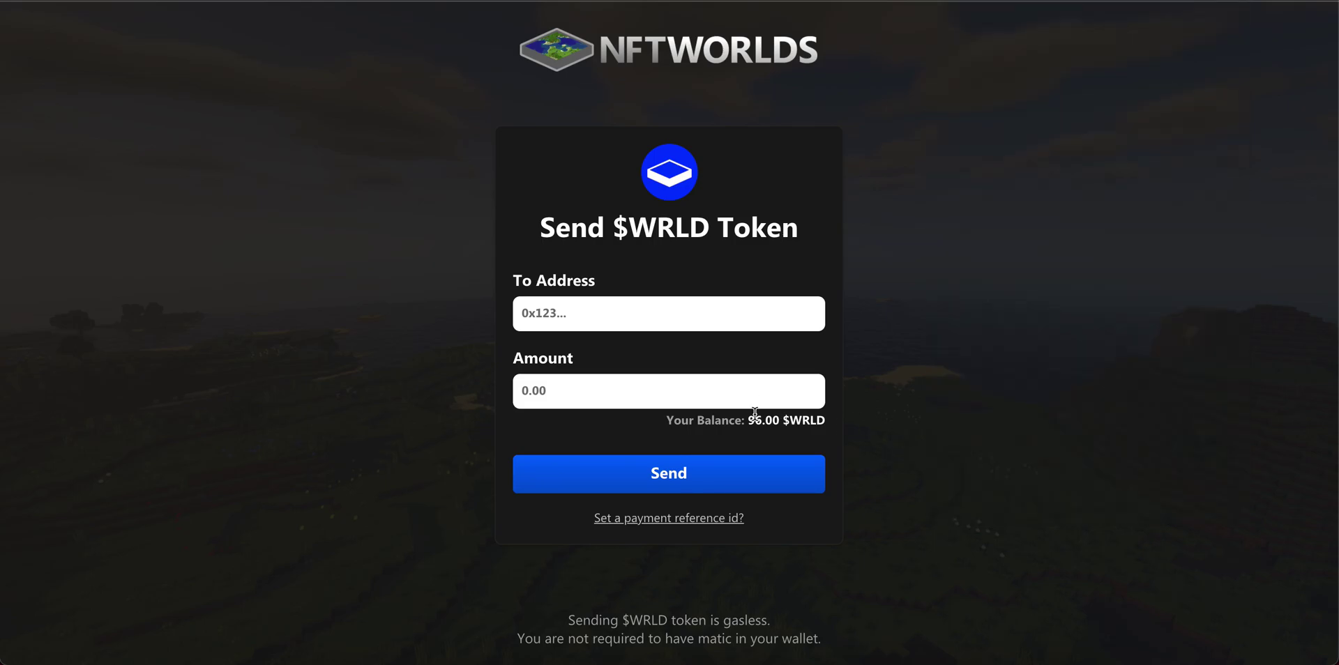
Step: Paste the receiver's address into To Address and enter an amount of 20
left_click_drag(737, 418, 794, 419)
left_click(957, 402)
left_click(713, 308)
key("ctrl+v")
key("Tab")
type("20")
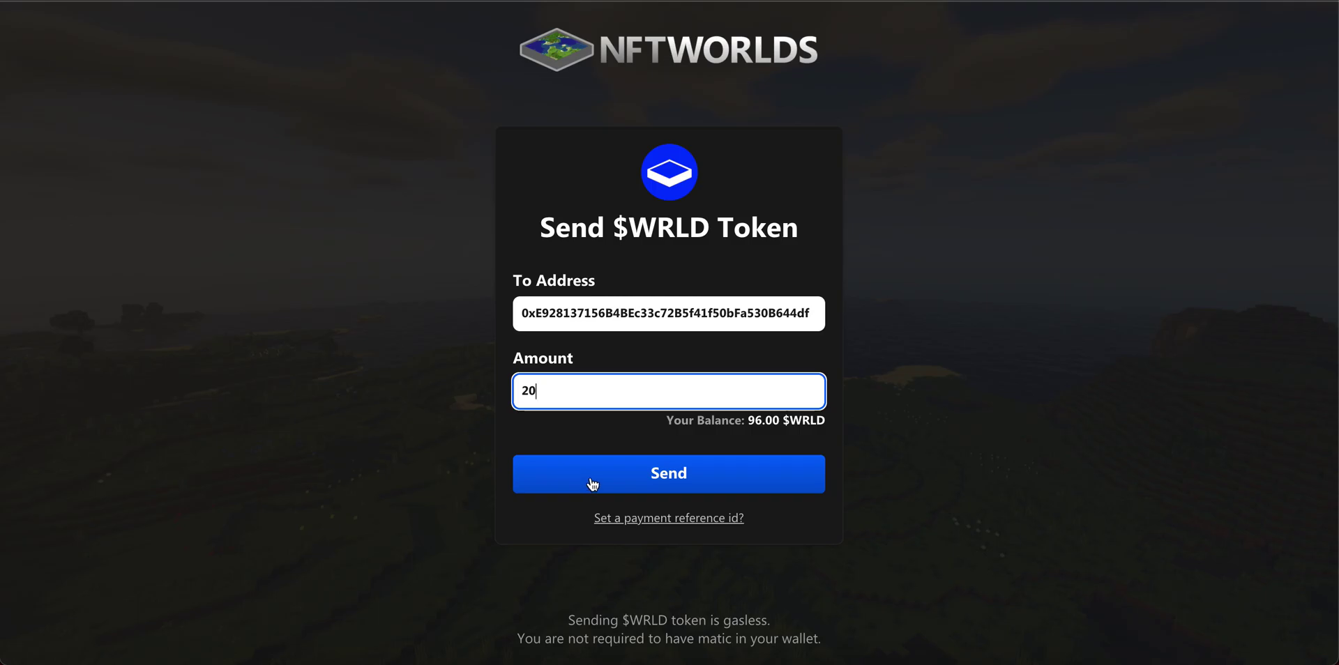
Step: Send the 20 $WRLD and sign the MetaMask signature request
left_click(587, 486)
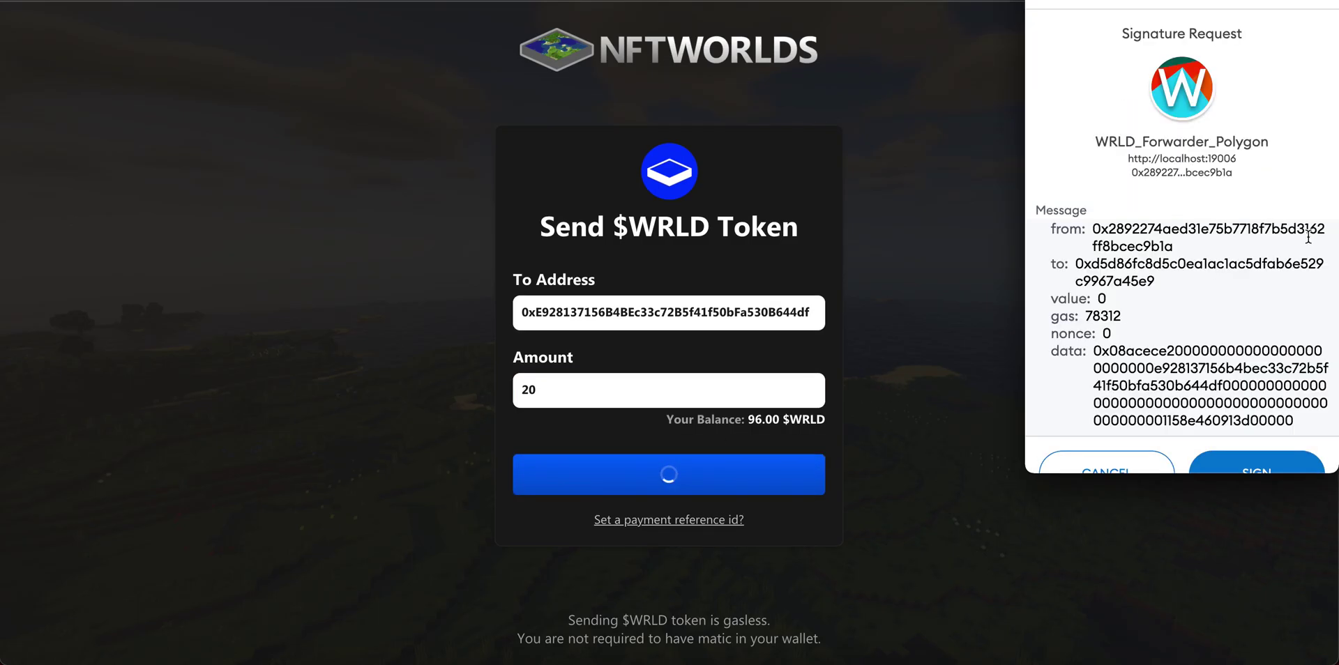
scroll(1247, 338, "down", 1)
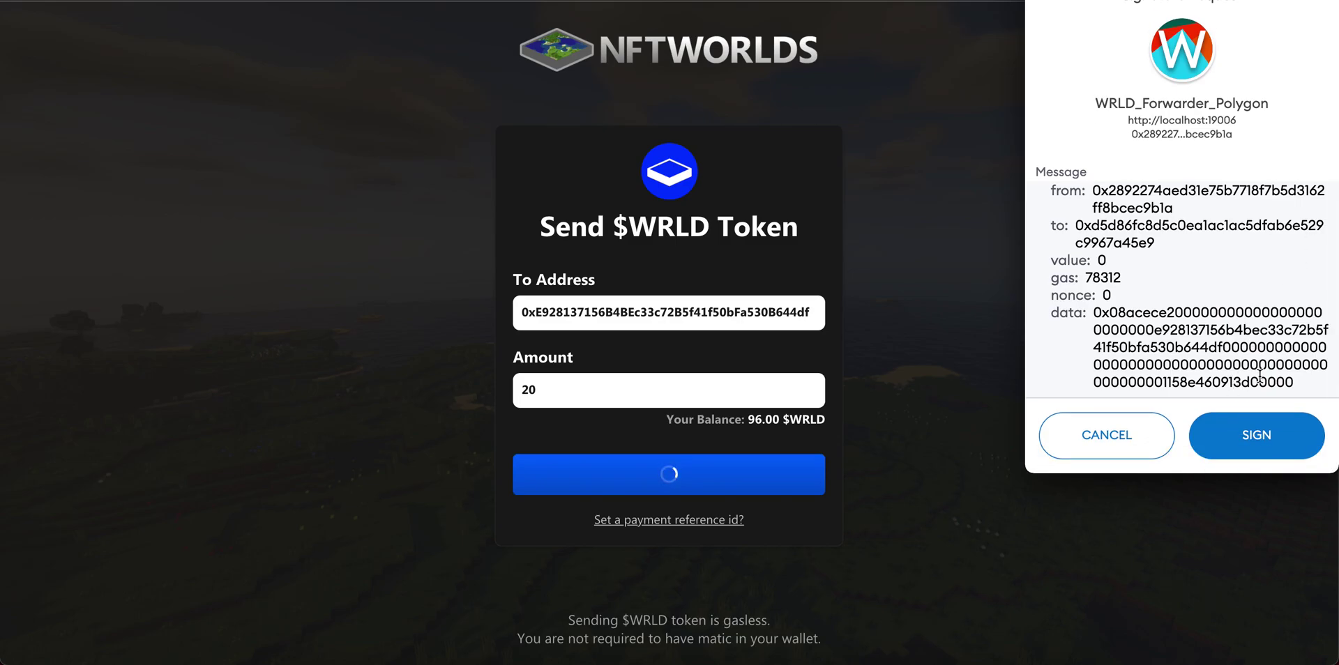
left_click(1234, 439)
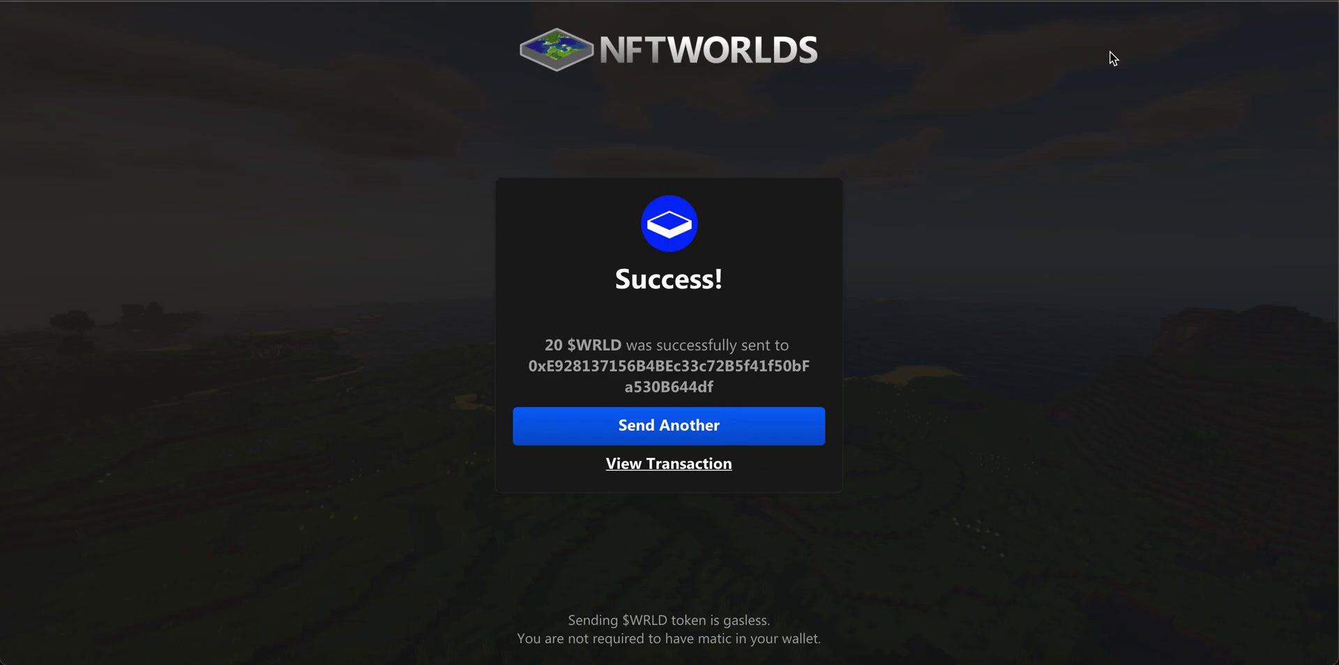
Step: Check MetaMask assets to confirm the Test Sender now holds 76 WRLD
left_click(1110, 1)
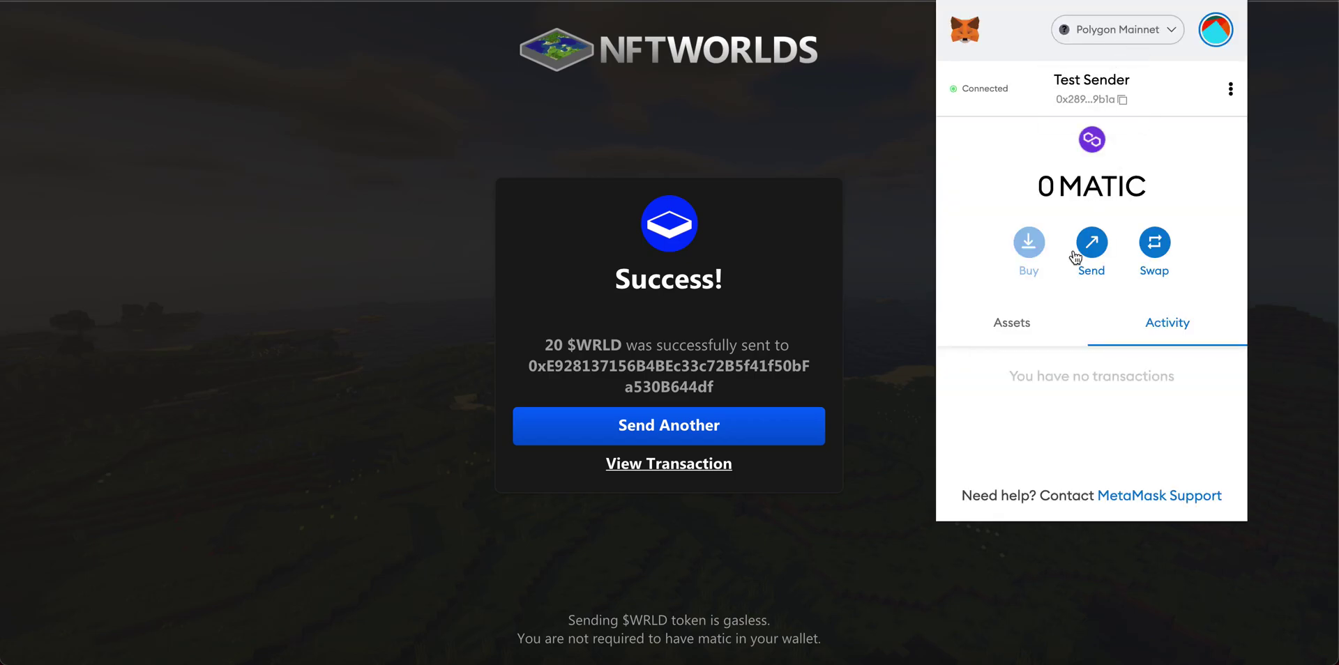
left_click(1013, 325)
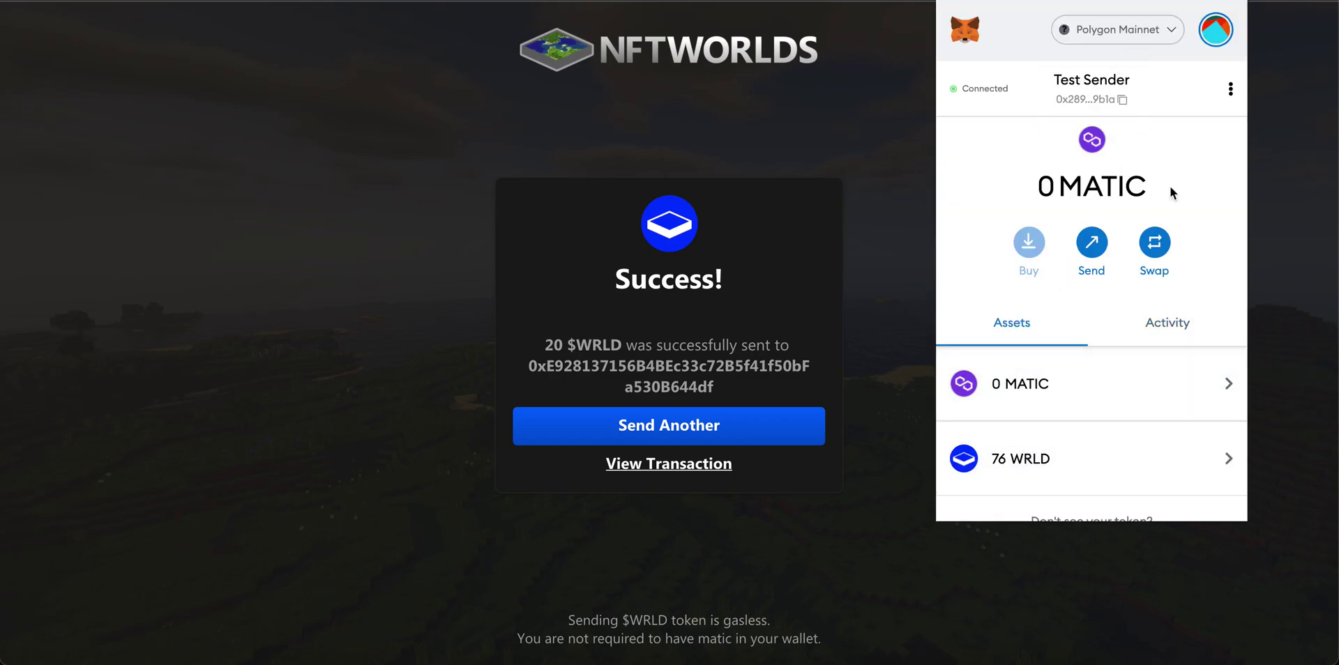
left_click(1220, 43)
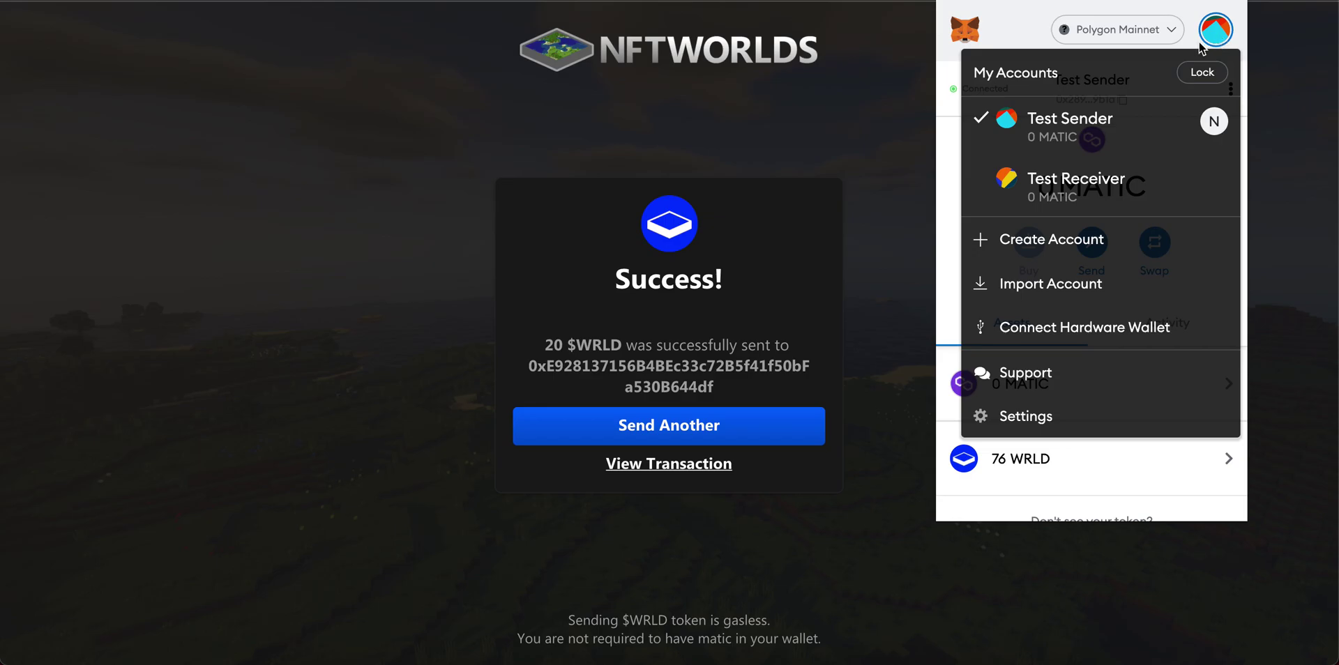
left_click(1208, 38)
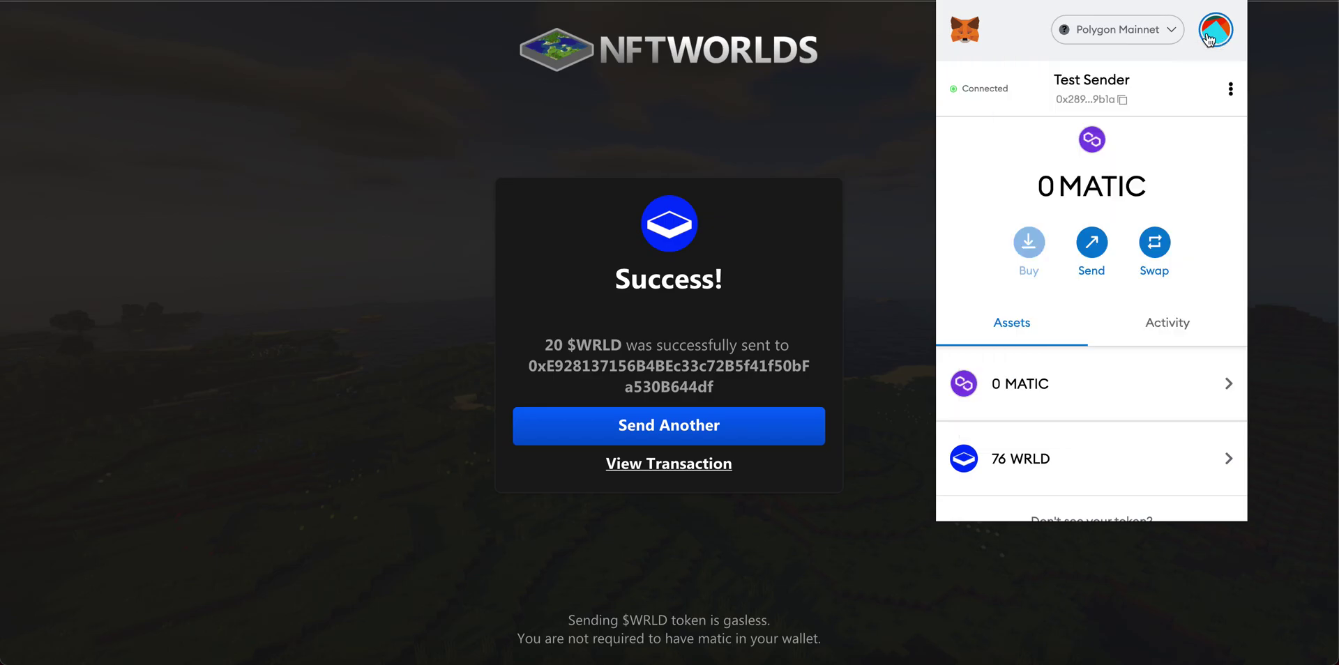
Step: Switch MetaMask to the Test Receiver account to confirm its 18.4 WRLD balance
left_click(1208, 39)
left_click(1046, 180)
left_click(1214, 142)
scroll(1049, 392, "down", 2)
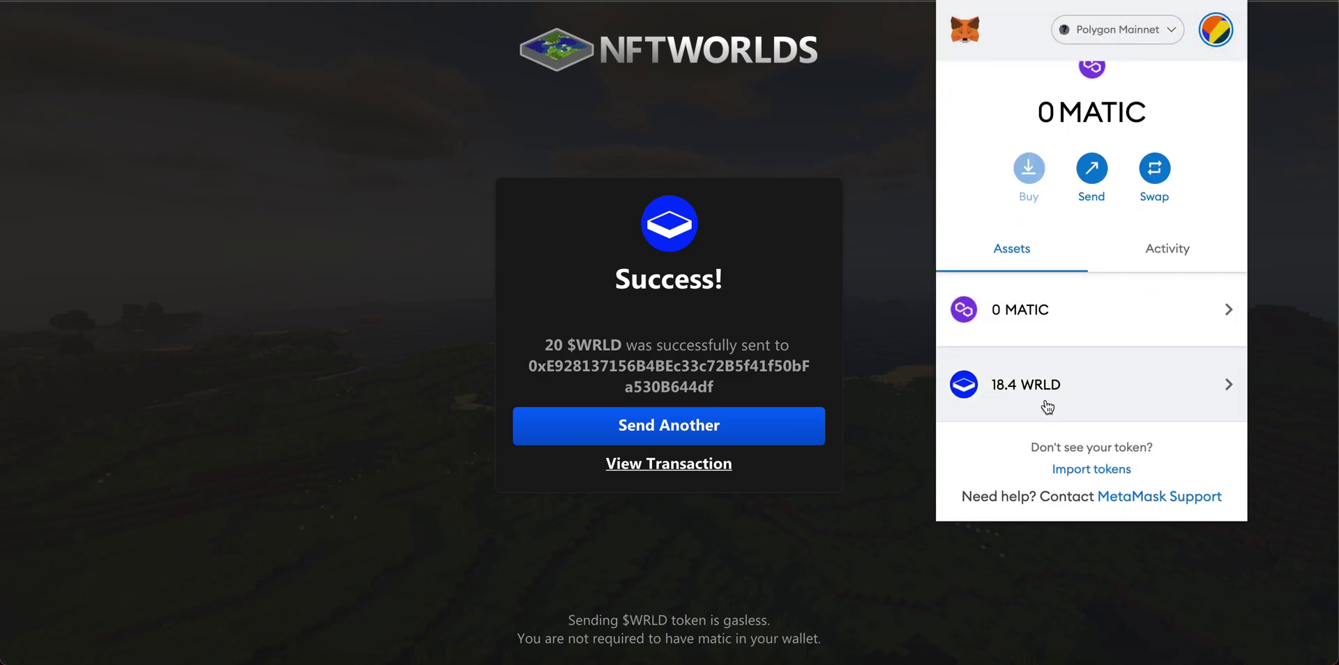